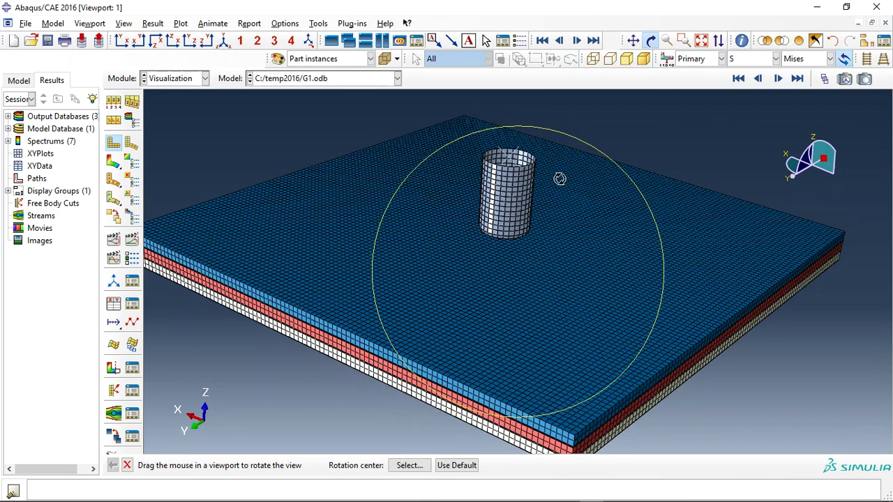
# Tilt the laminate plate and zoom onto a corner to inspect its stacked layers and interlayers
pyautogui.moveTo(550, 246)
pyautogui.mouseDown()
pyautogui.moveTo(534, 216)
pyautogui.moveTo(574, 252)
pyautogui.moveTo(528, 229)
pyautogui.moveTo(548, 225)
pyautogui.mouseUp()
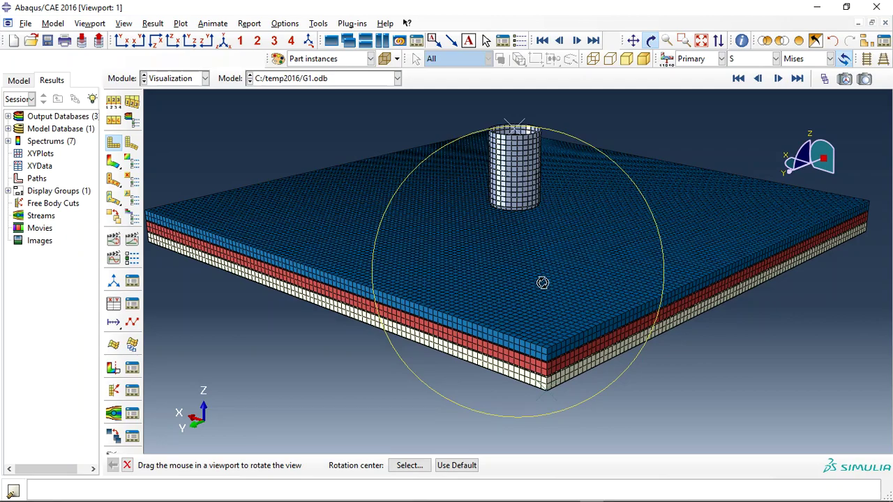
pyautogui.moveTo(556, 325)
pyautogui.mouseDown()
pyautogui.moveTo(550, 297)
pyautogui.moveTo(554, 359)
pyautogui.moveTo(551, 331)
pyautogui.mouseUp()
pyautogui.scroll(2, 537, 281)
pyautogui.scroll(2, 538, 285)
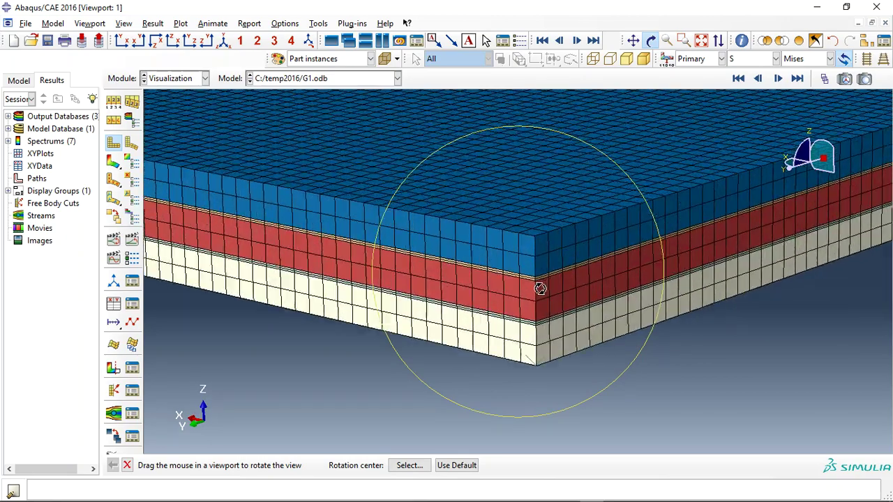
pyautogui.scroll(2, 540, 289)
pyautogui.press('Escape')
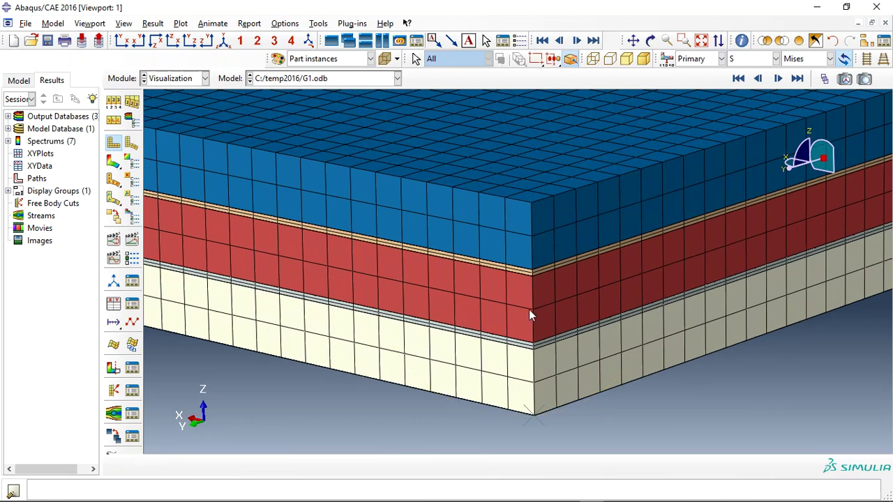
pyautogui.scroll(1, 537, 293)
pyautogui.scroll(1, 537, 272)
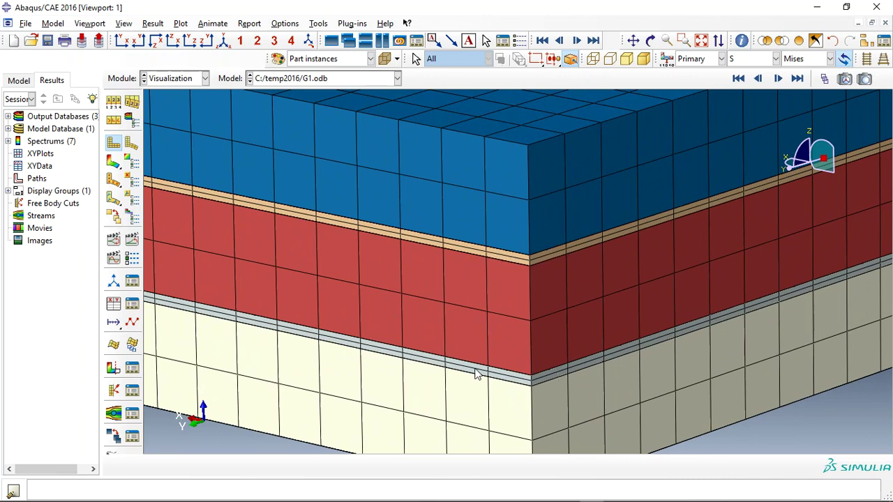
pyautogui.click(701, 41)
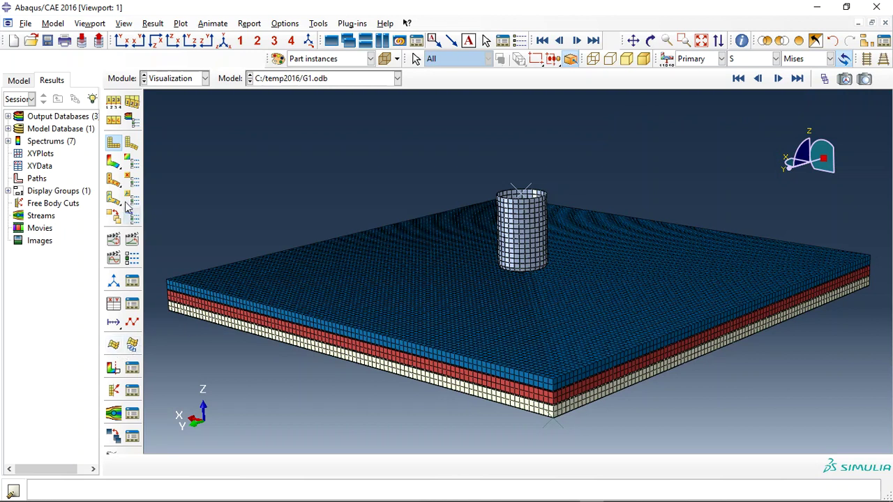
# Plot Mises stress contours on the panel and impactor, legend reaching about 3.6e8
pyautogui.click(115, 163)
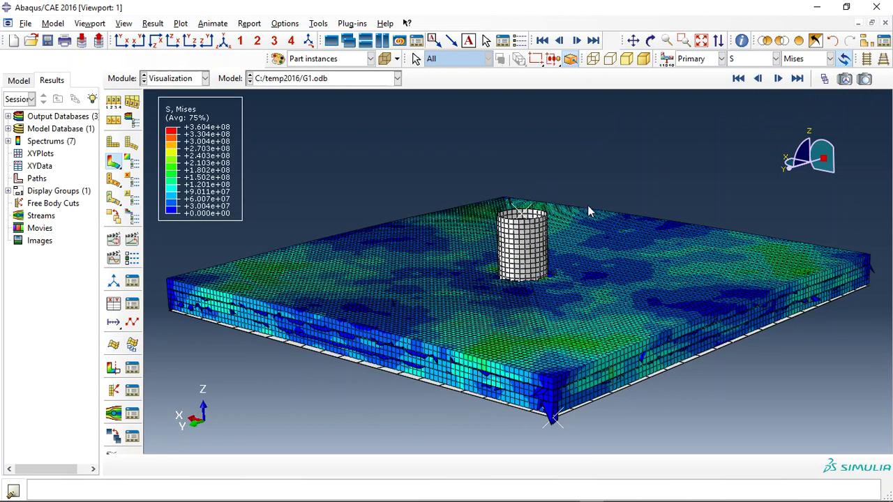
# Replace the display with only the three GLASS part instances
pyautogui.click(865, 42)
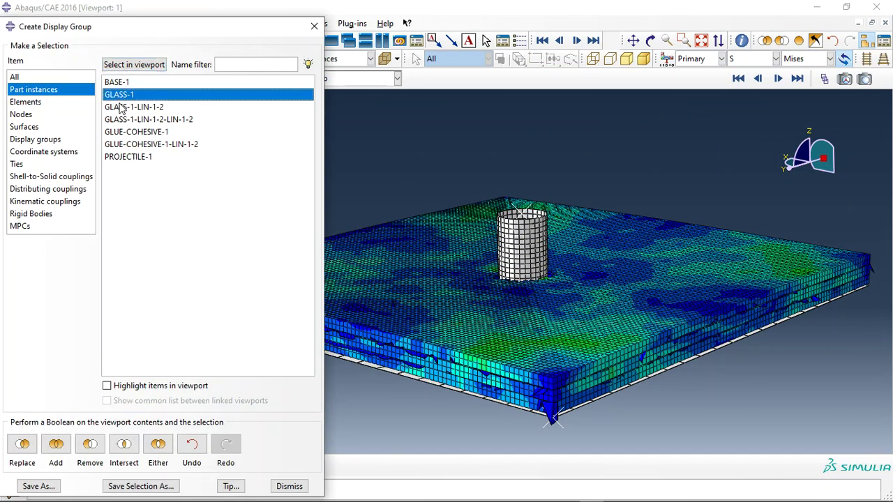
pyautogui.moveTo(115, 93); pyautogui.dragTo(122, 120)
pyautogui.click(22, 444)
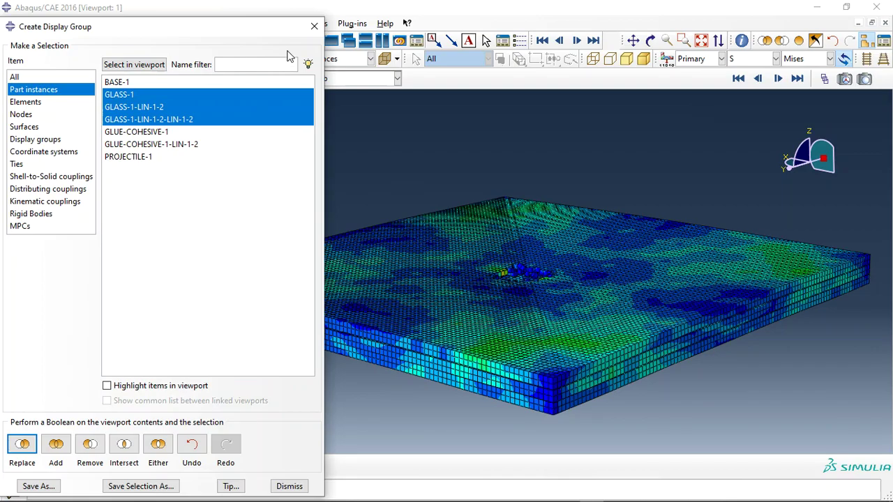
pyautogui.click(314, 27)
# View the glass plies face-on in the XY plane and zoom in on the stress pattern
pyautogui.click(138, 40)
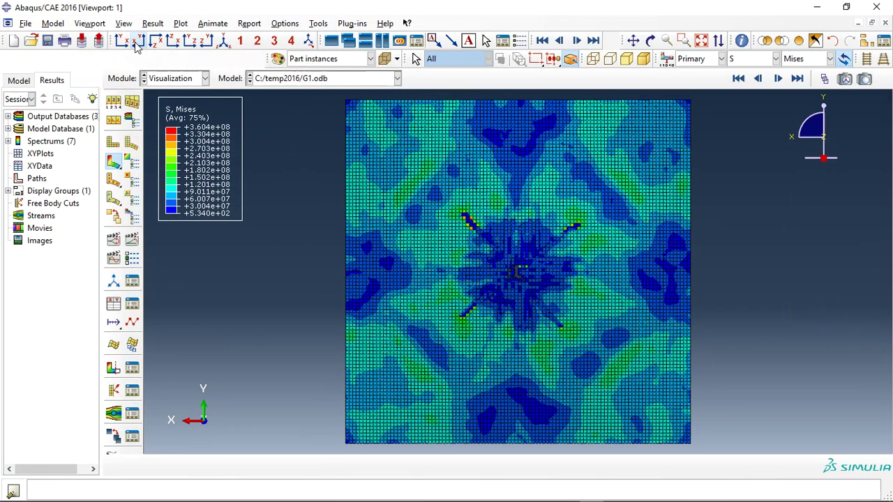
pyautogui.scroll(3, 557, 274)
pyautogui.scroll(1, 507, 273)
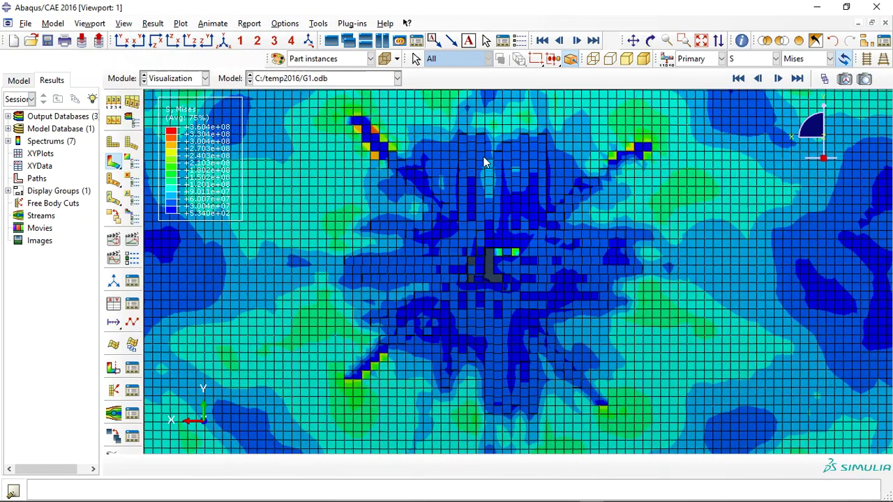
pyautogui.click(759, 62)
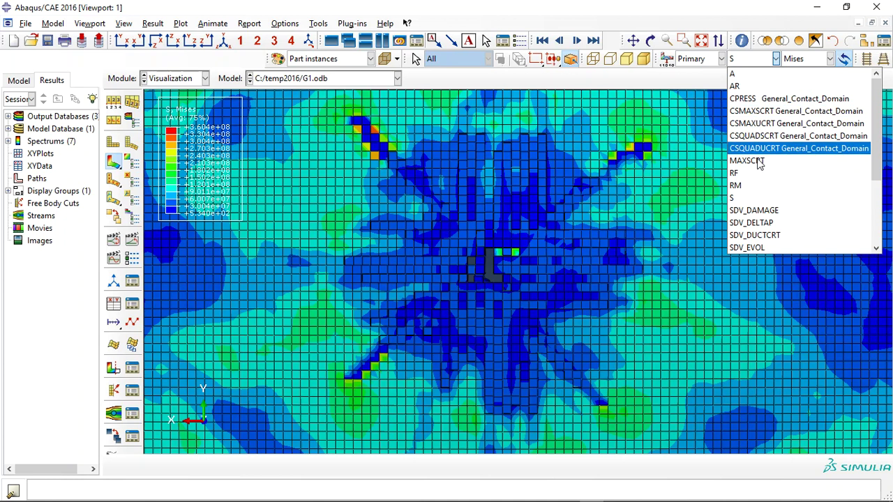
# Animate SDV_DAMAGE contours on the glass plies to final frame 100, revealing radial cracks
pyautogui.click(767, 208)
pyautogui.scroll(-1, 519, 289)
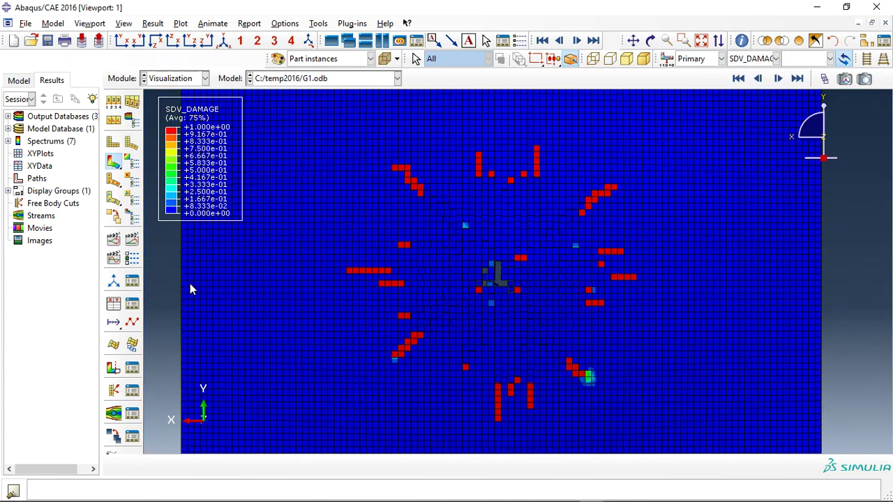
pyautogui.click(131, 239)
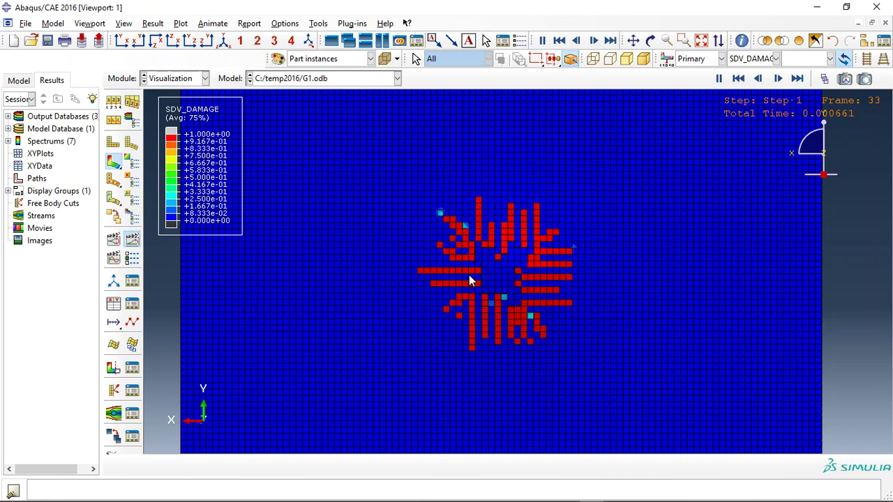
pyautogui.click(797, 78)
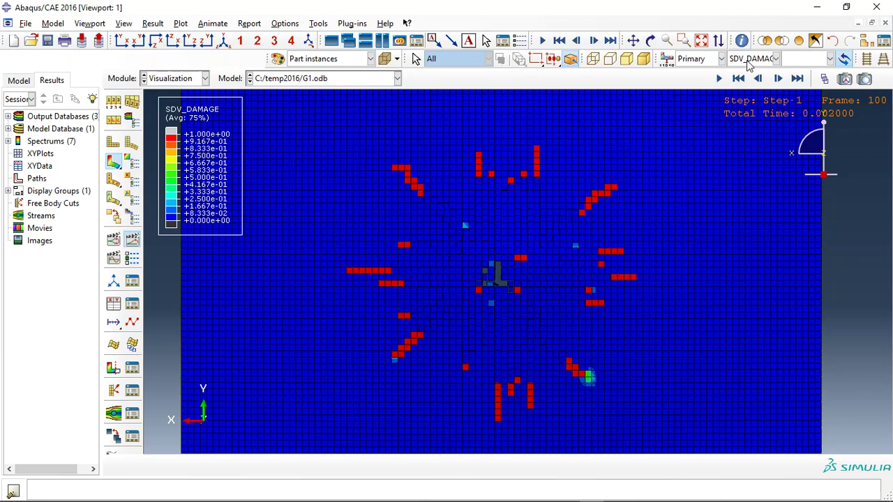
pyautogui.click(758, 58)
# Switch the contour back to Mises stress S and tilt the glass plies into 3-D
pyautogui.click(753, 202)
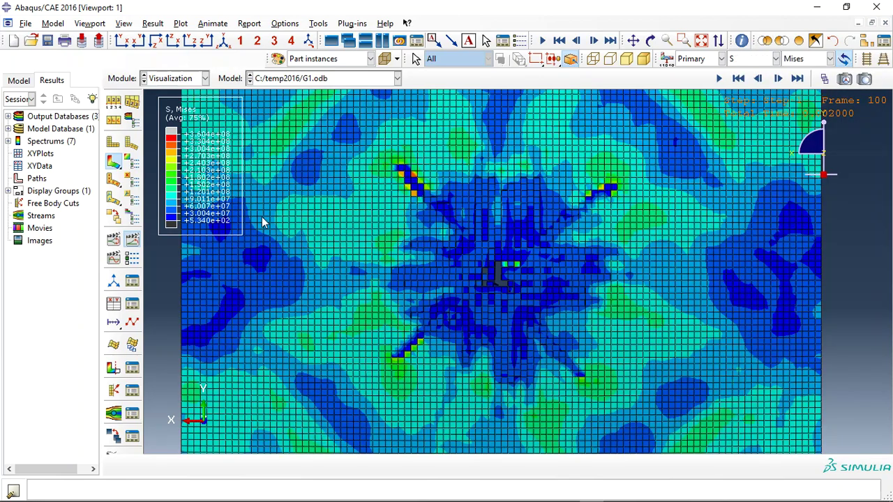
pyautogui.scroll(-2, 496, 193)
pyautogui.scroll(-1, 496, 193)
pyautogui.click(650, 40)
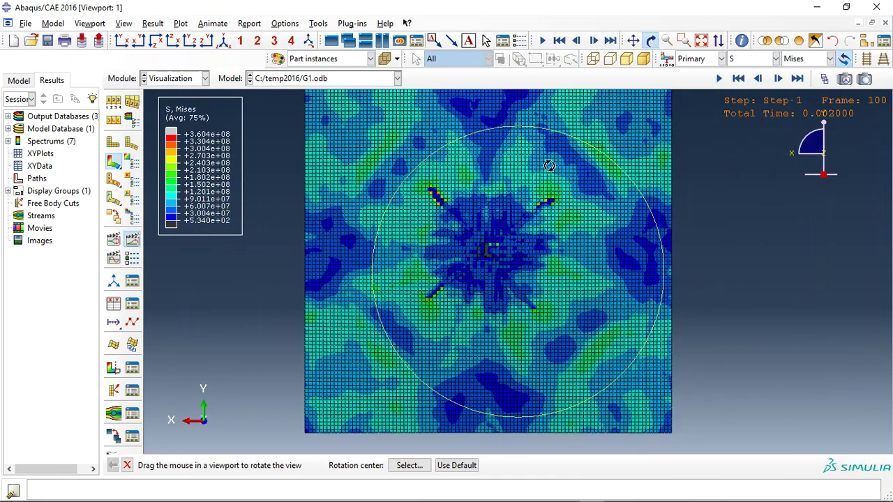
pyautogui.moveTo(550, 163)
pyautogui.mouseDown()
pyautogui.moveTo(500, 357)
pyautogui.moveTo(424, 239)
pyautogui.moveTo(563, 259)
pyautogui.moveTo(564, 299)
pyautogui.moveTo(505, 311)
pyautogui.moveTo(593, 263)
pyautogui.moveTo(600, 210)
pyautogui.moveTo(628, 148)
pyautogui.mouseUp()
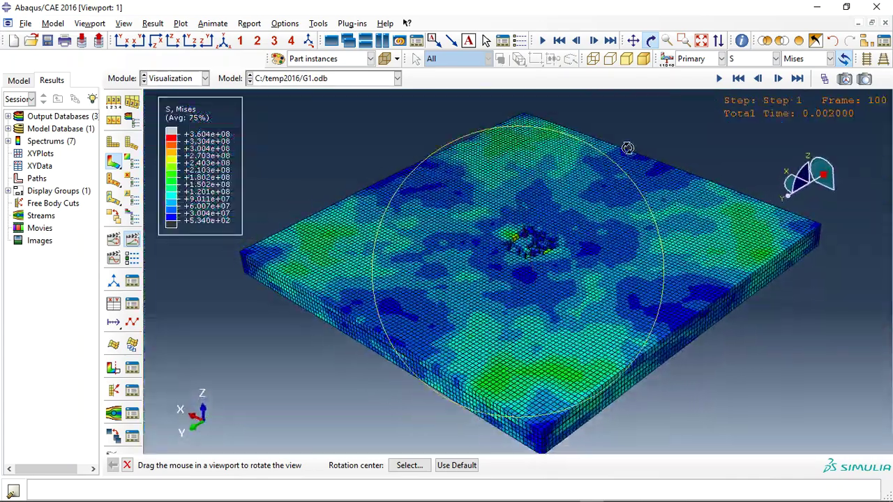
pyautogui.click(846, 59)
# Display only the two GLUE-COHESIVE part instances
pyautogui.moveTo(129, 133); pyautogui.dragTo(122, 146)
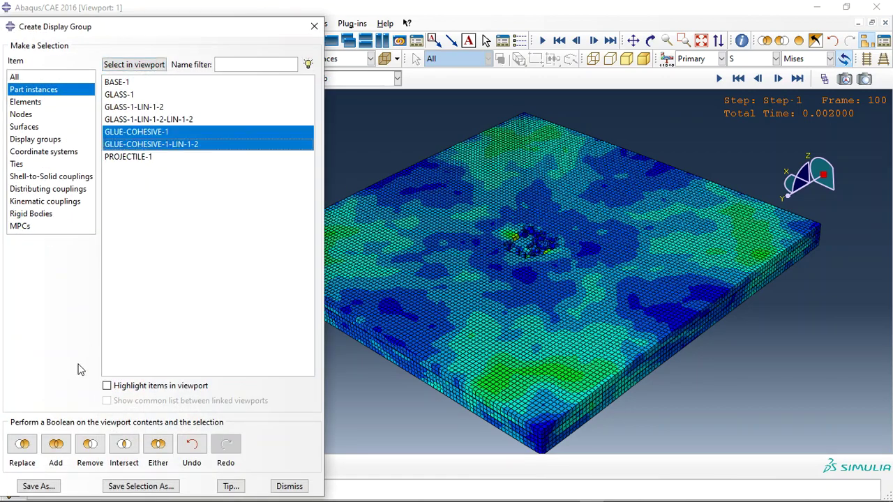
pyautogui.click(23, 444)
pyautogui.click(314, 26)
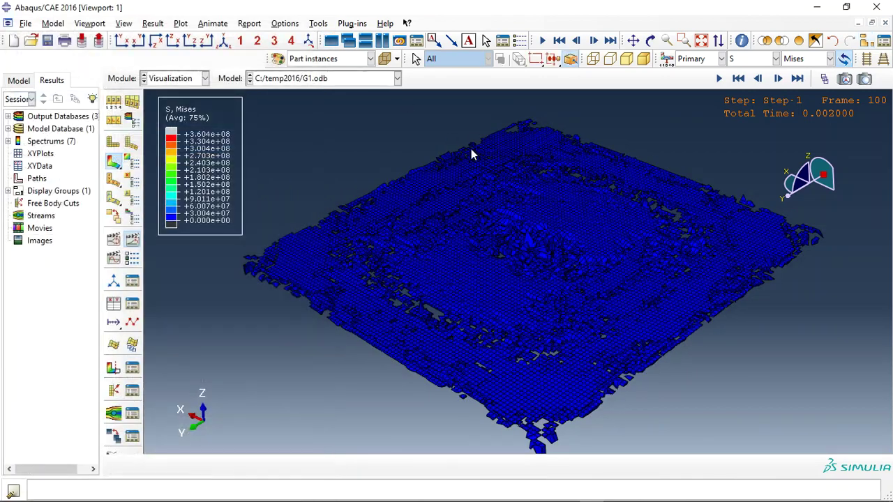
pyautogui.scroll(3, 585, 219)
pyautogui.scroll(1, 580, 232)
pyautogui.scroll(-2, 478, 196)
pyautogui.scroll(-1, 478, 194)
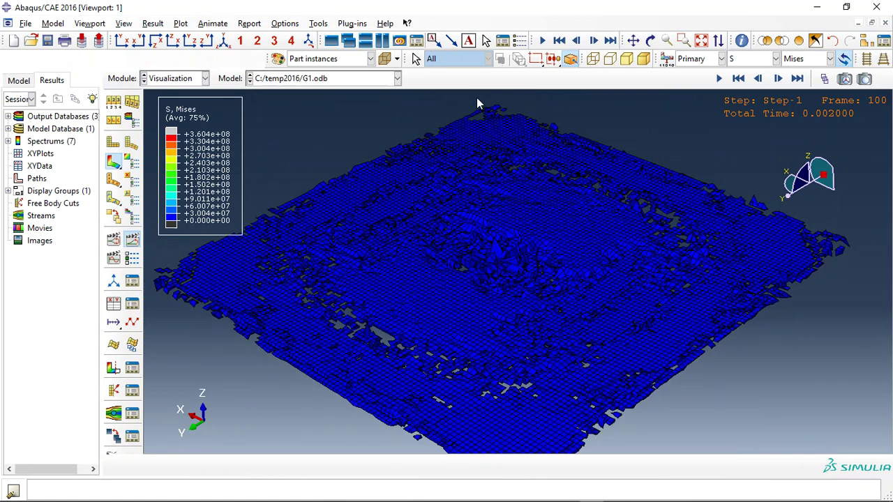
# Contour the glue cohesive layers by MAXSCRT
pyautogui.click(752, 59)
pyautogui.click(757, 160)
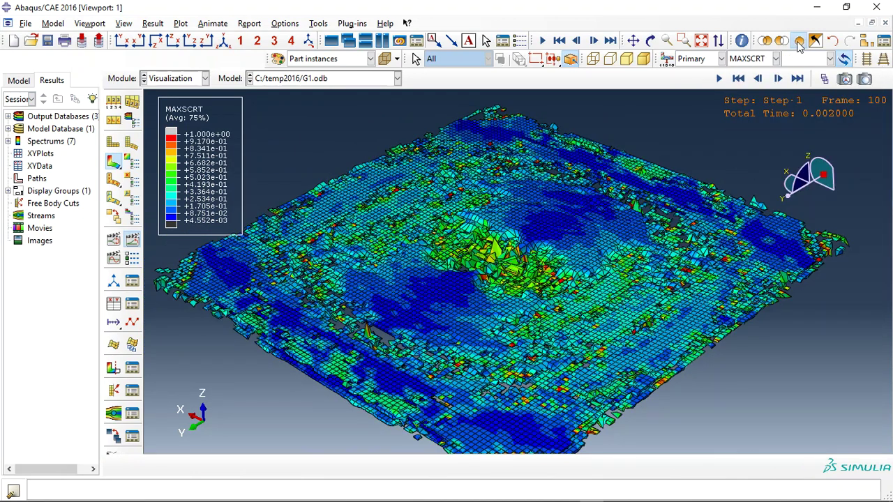
pyautogui.click(799, 40)
# Set the primary field output back to S for Mises contours on the full G1 panel
pyautogui.click(760, 58)
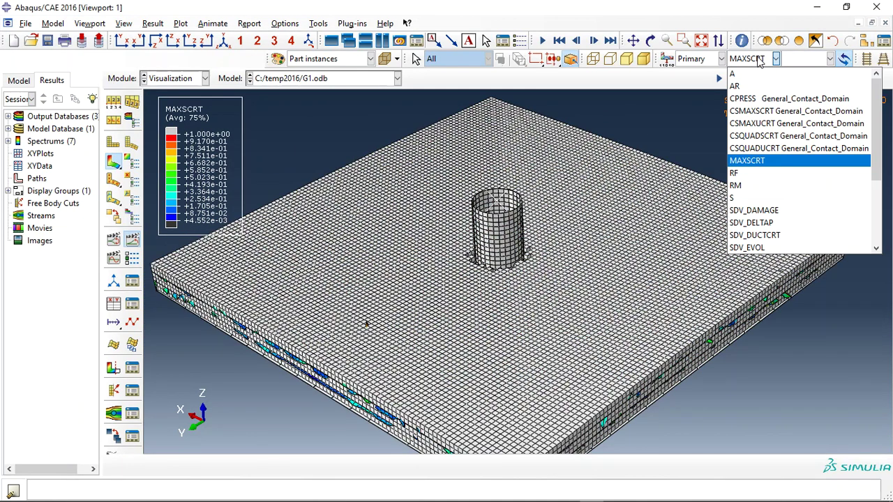
pyautogui.click(747, 199)
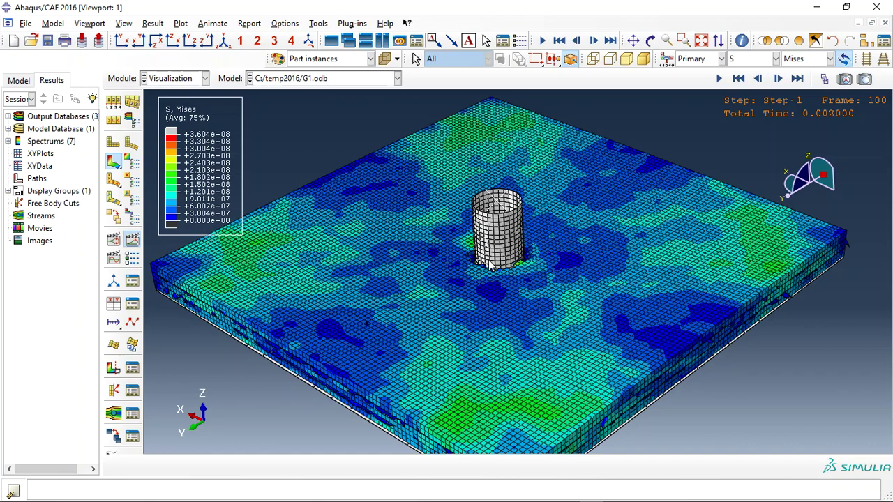
pyautogui.click(346, 80)
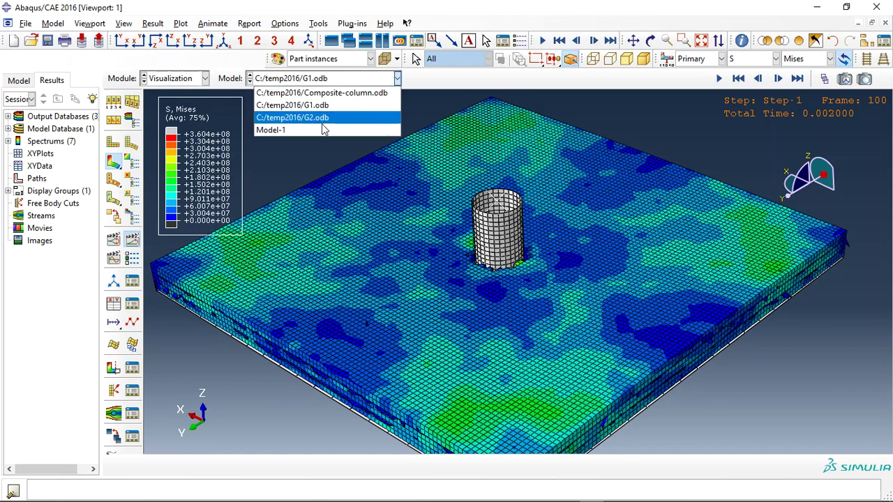
# Load G2.odb and fit its plate into view
pyautogui.click(321, 116)
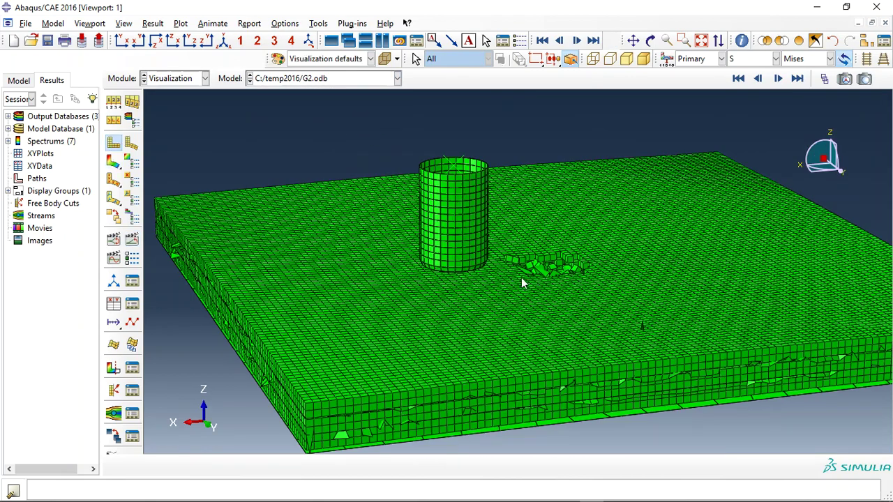
pyautogui.scroll(-1, 568, 283)
pyautogui.scroll(-2, 551, 274)
pyautogui.scroll(-2, 519, 251)
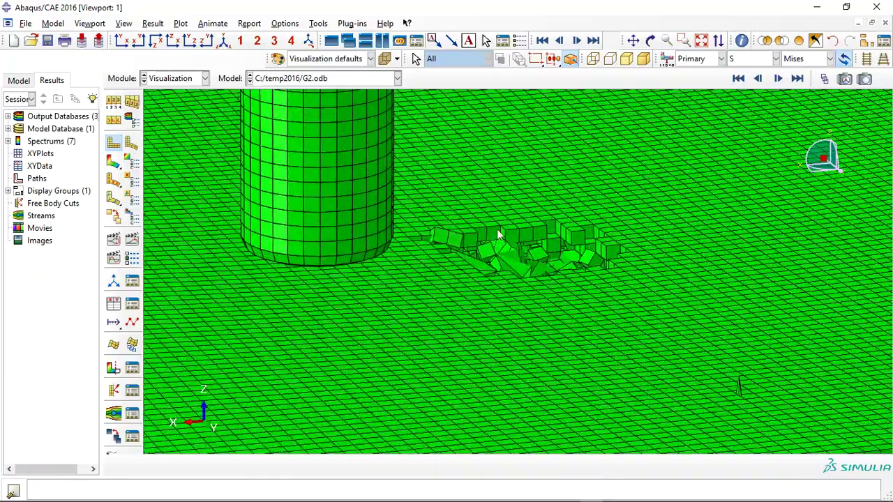
pyautogui.click(701, 41)
# Orbit toward the G2 crater and plot Mises stress contours peaking near 5.5e8
pyautogui.click(650, 40)
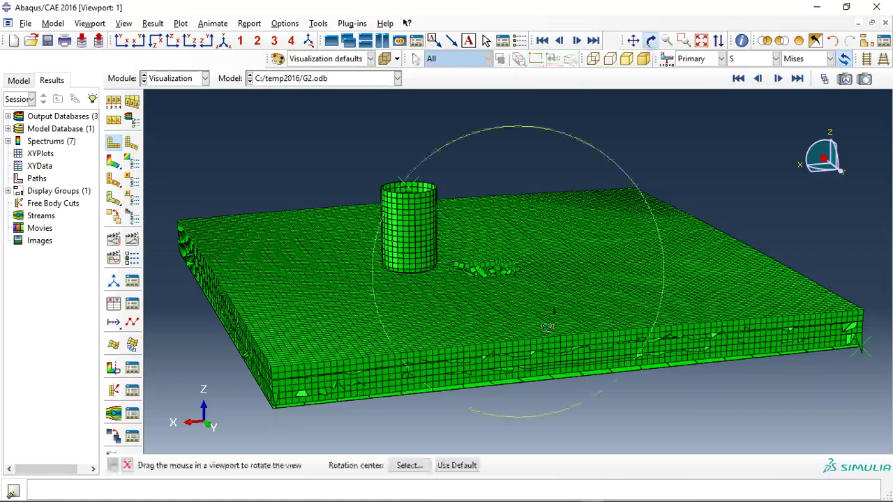
pyautogui.moveTo(539, 315)
pyautogui.mouseDown()
pyautogui.moveTo(512, 185)
pyautogui.moveTo(445, 291)
pyautogui.moveTo(382, 286)
pyautogui.mouseUp()
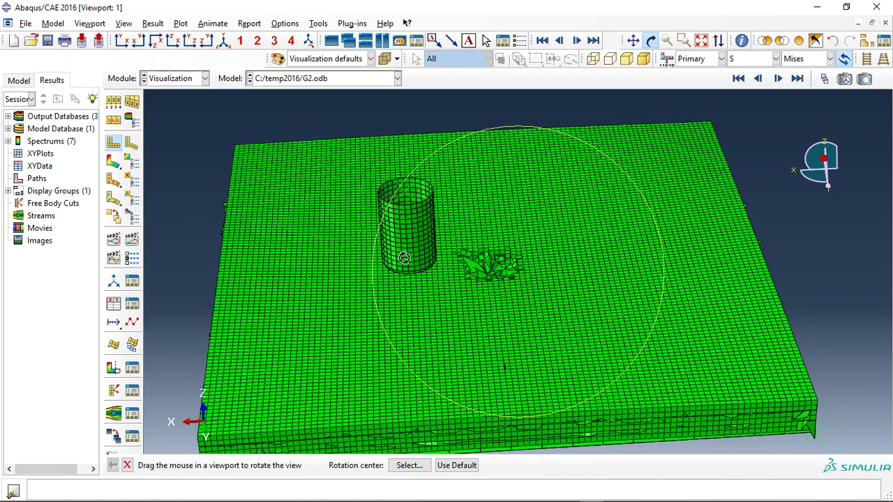
pyautogui.click(113, 162)
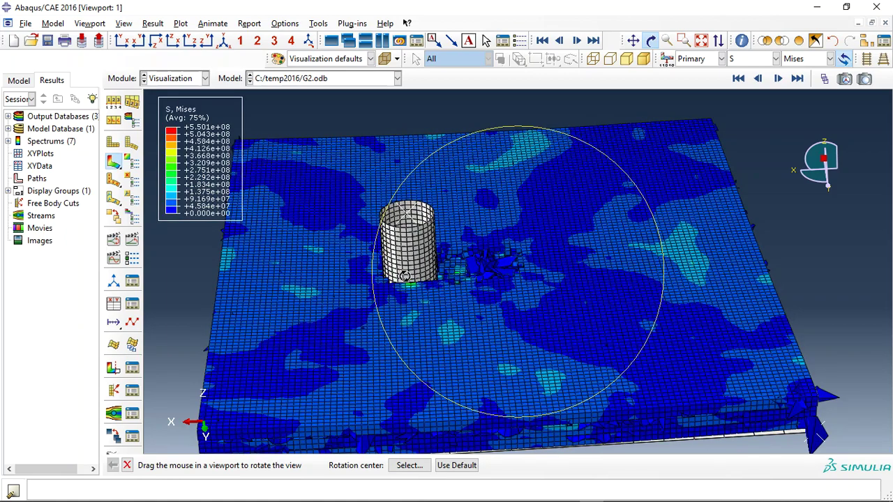
pyautogui.moveTo(487, 283)
pyautogui.mouseDown()
pyautogui.moveTo(498, 316)
pyautogui.moveTo(452, 286)
pyautogui.mouseUp()
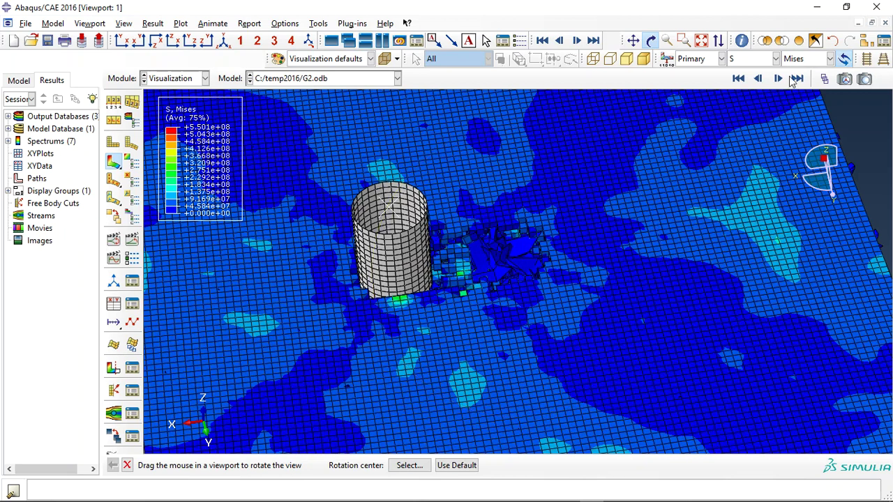
# Show only G2's three GLASS part instances
pyautogui.click(815, 41)
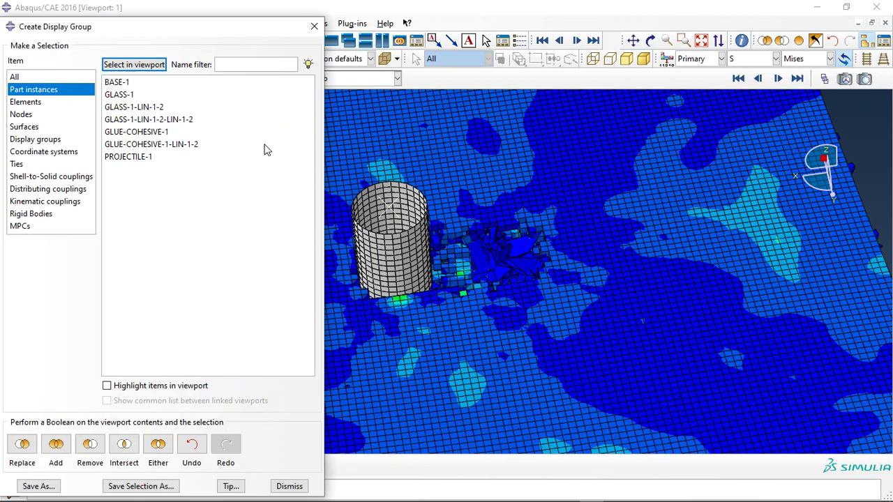
pyautogui.moveTo(126, 94); pyautogui.dragTo(126, 124)
pyautogui.click(22, 444)
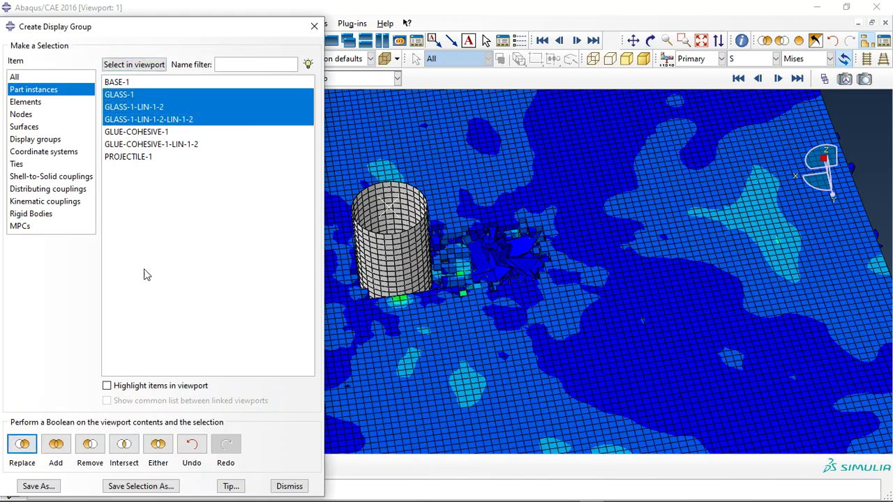
pyautogui.click(314, 26)
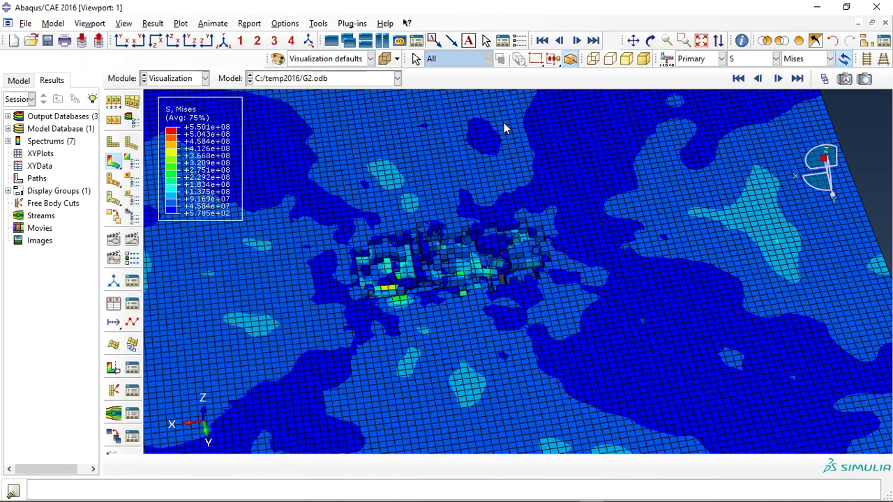
# View the plies face-on in XY, contoured by SDV_DAMAGE, with View Cut toggled on
pyautogui.click(593, 59)
pyautogui.scroll(3, 552, 358)
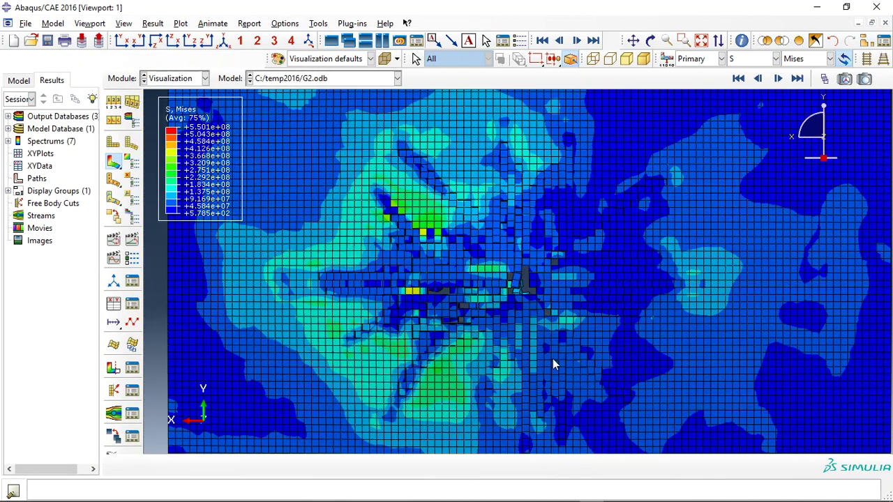
pyautogui.click(775, 59)
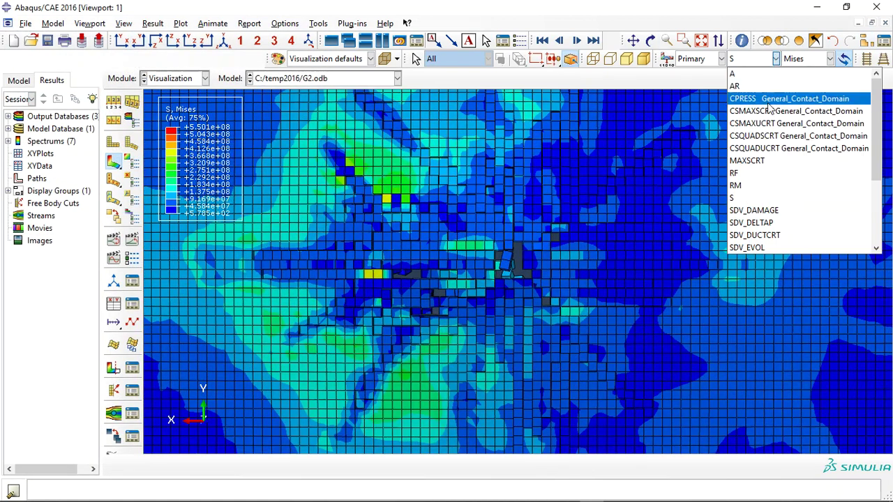
pyautogui.click(760, 209)
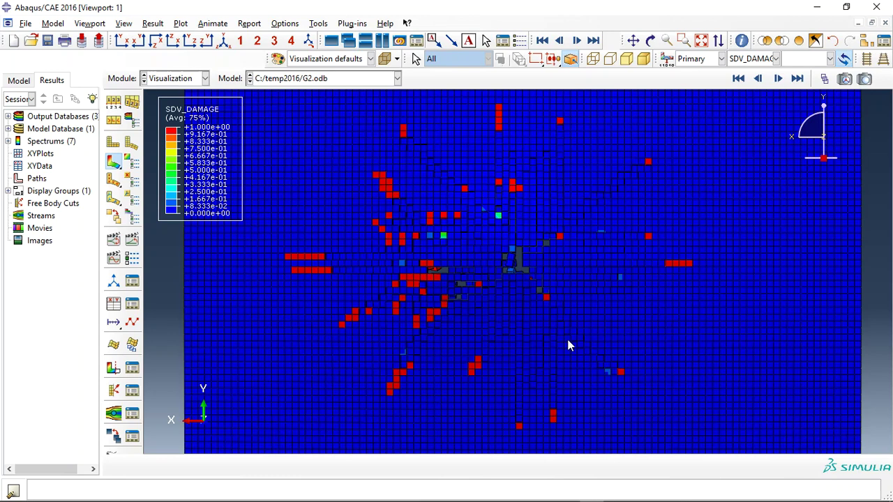
pyautogui.click(114, 367)
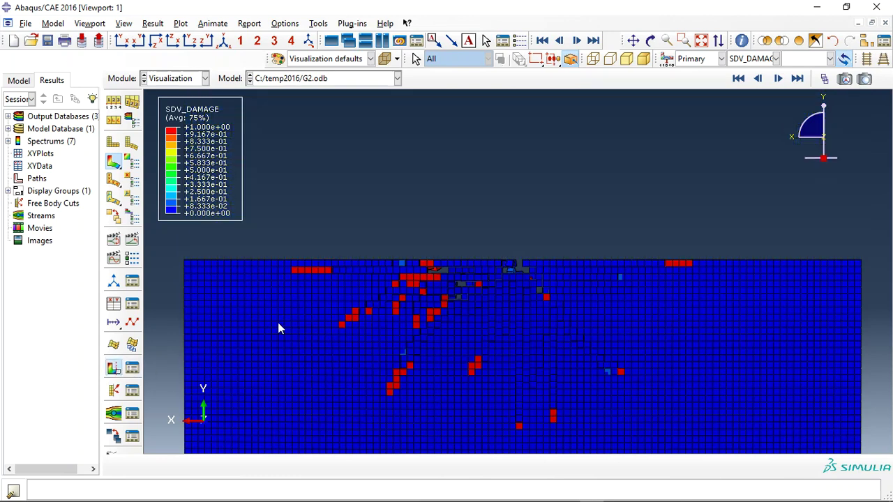
# Orbit the cut glass plies to an oblique view and recolour them by Mises stress S
pyautogui.click(650, 41)
pyautogui.moveTo(548, 289)
pyautogui.mouseDown()
pyautogui.moveTo(470, 252)
pyautogui.moveTo(433, 285)
pyautogui.moveTo(433, 258)
pyautogui.moveTo(530, 305)
pyautogui.moveTo(484, 309)
pyautogui.mouseUp()
pyautogui.press('Escape')
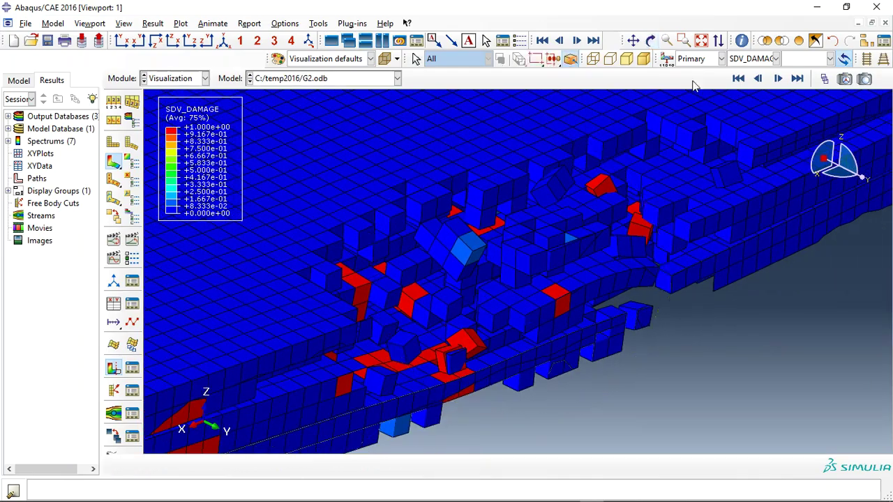
pyautogui.click(750, 59)
pyautogui.click(767, 184)
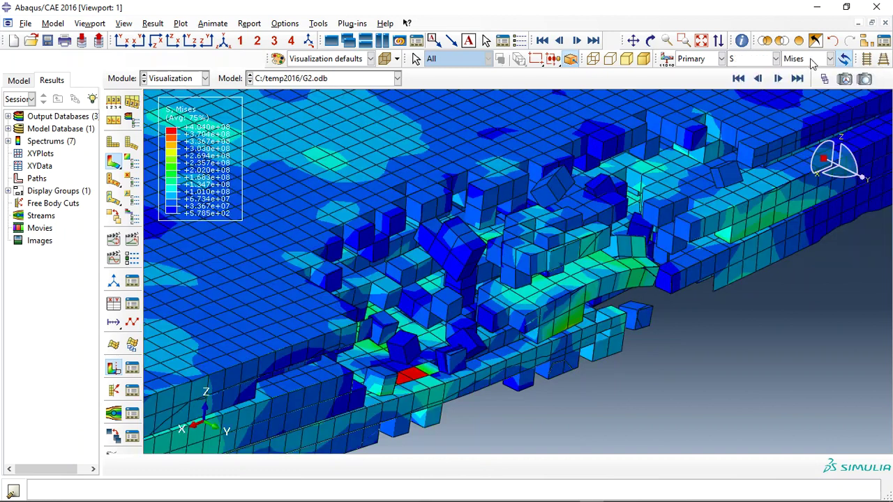
pyautogui.click(553, 59)
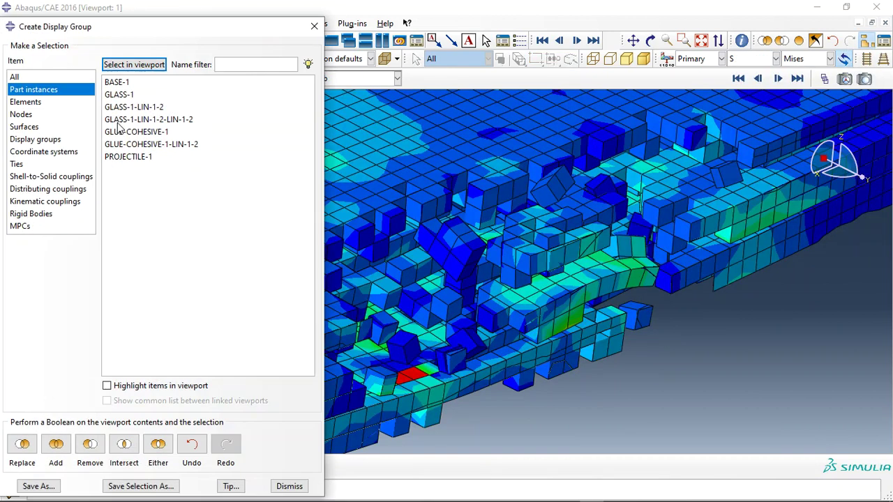
# Restrict the display to the two GLUE-COHESIVE part instances
pyautogui.moveTo(118, 132); pyautogui.dragTo(119, 145)
pyautogui.click(22, 445)
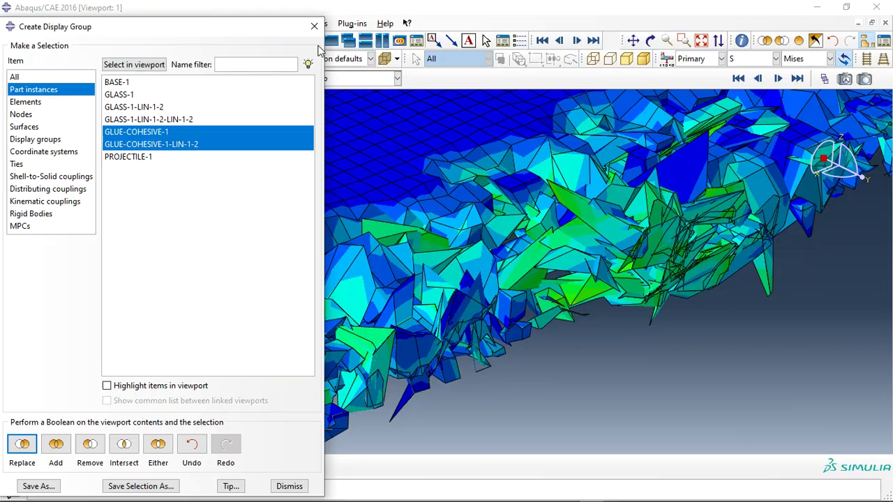
pyautogui.click(314, 26)
# Plot the MAXSCRT cohesive-failure contour on the glue layers and zoom in to inspect it
pyautogui.click(774, 59)
pyautogui.click(757, 168)
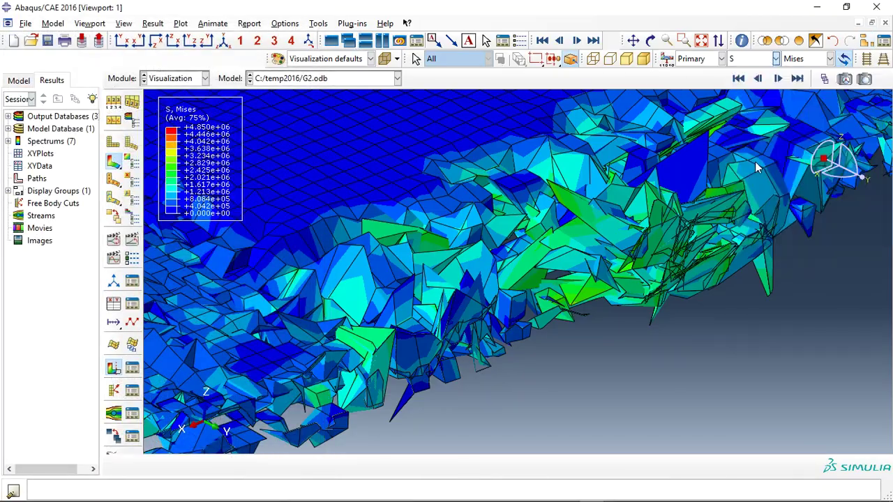
pyautogui.scroll(-5, 434, 225)
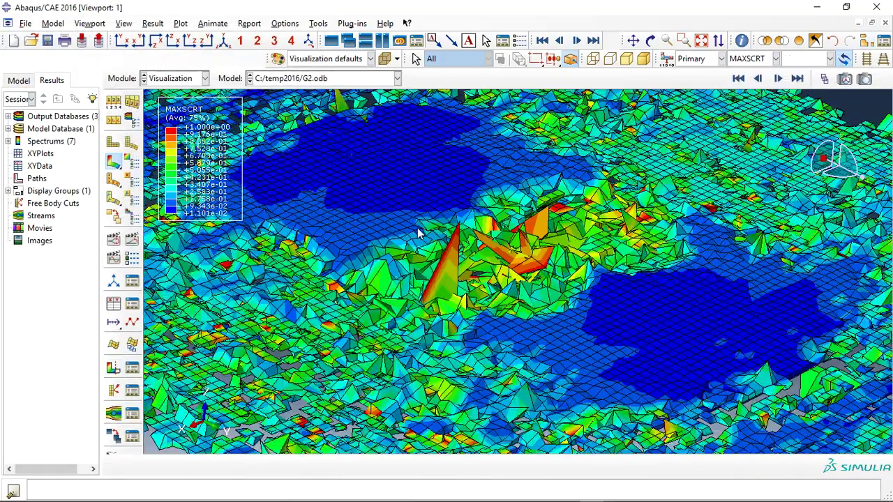
pyautogui.scroll(2, 434, 225)
pyautogui.scroll(-2, 534, 279)
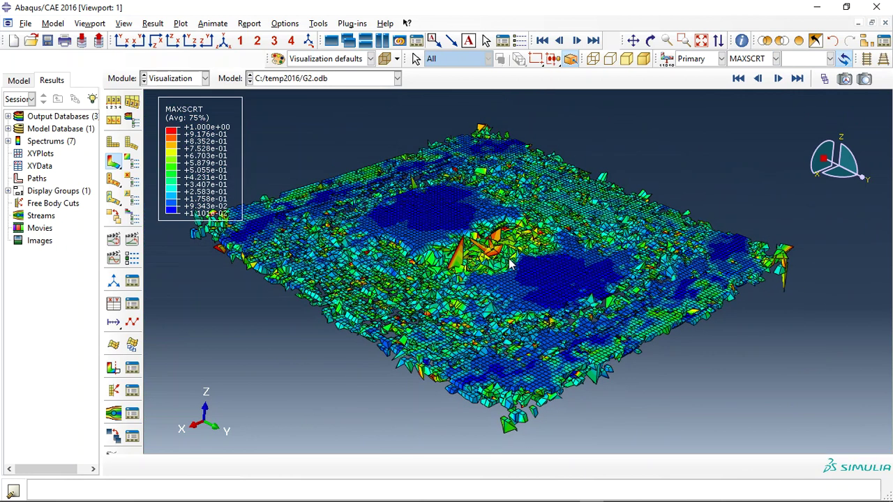
pyautogui.scroll(1, 509, 263)
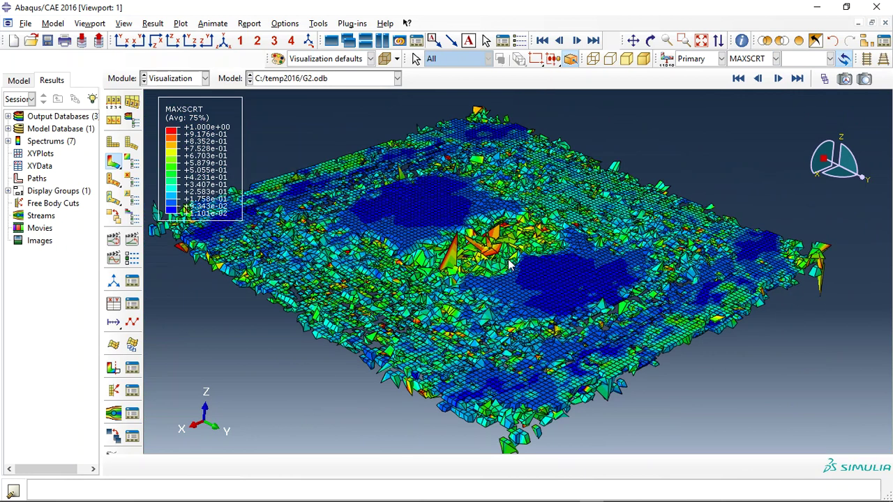
pyautogui.click(799, 41)
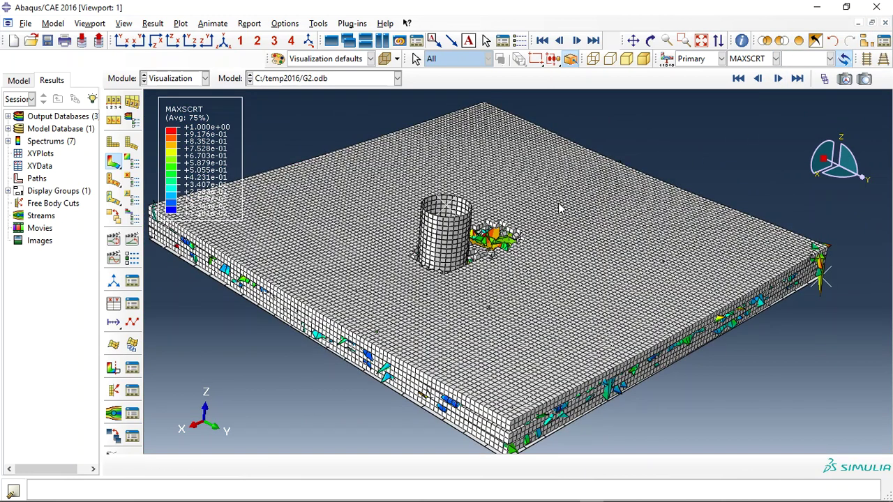
# Zoom in on the restored full panel, then switch to the Opera browser
pyautogui.scroll(1, 391, 289)
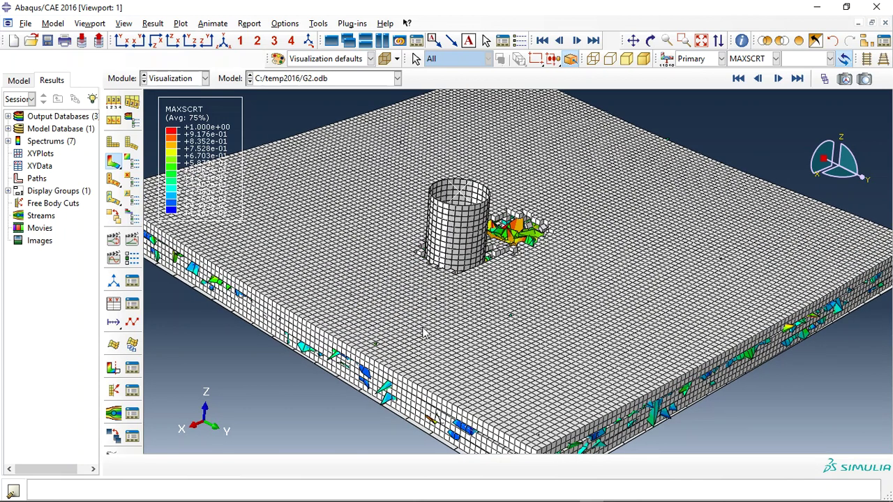
pyautogui.click(446, 494)
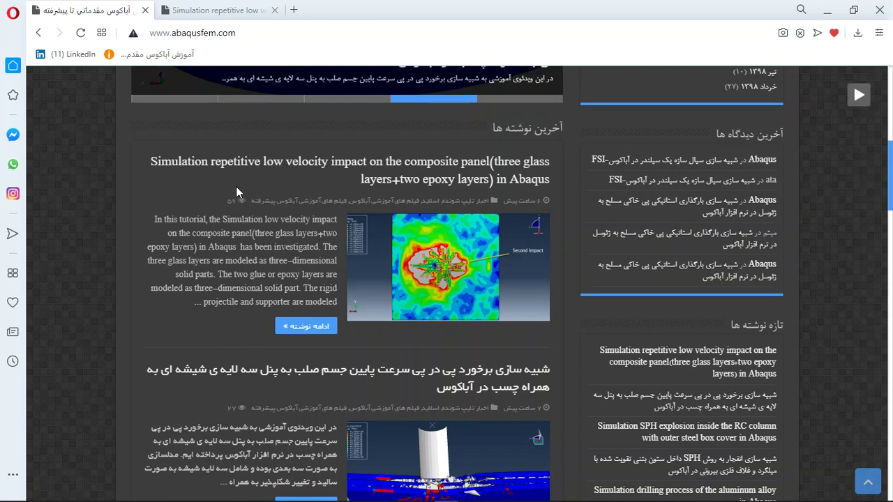
# Scroll the abaqusfem.com homepage and open the 'Simulation repetitive low velocity impact…' post
pyautogui.scroll(1, 404, 178)
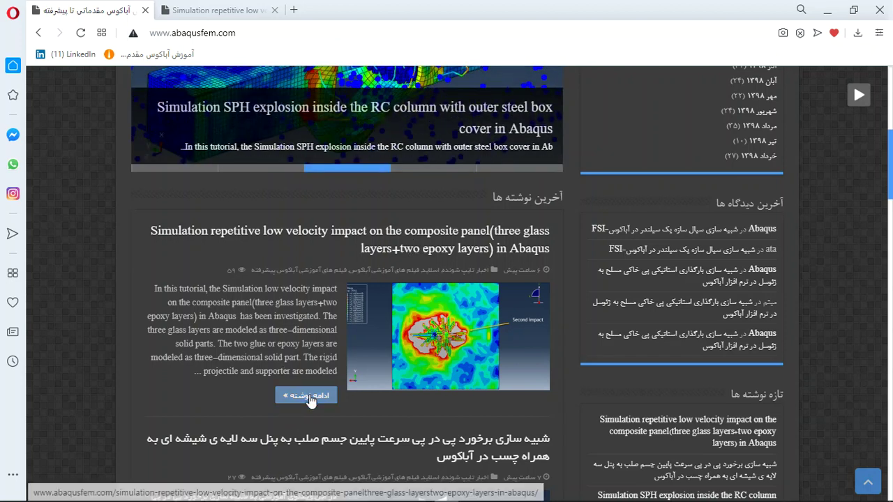
pyautogui.scroll(2, 302, 351)
pyautogui.scroll(4, 279, 334)
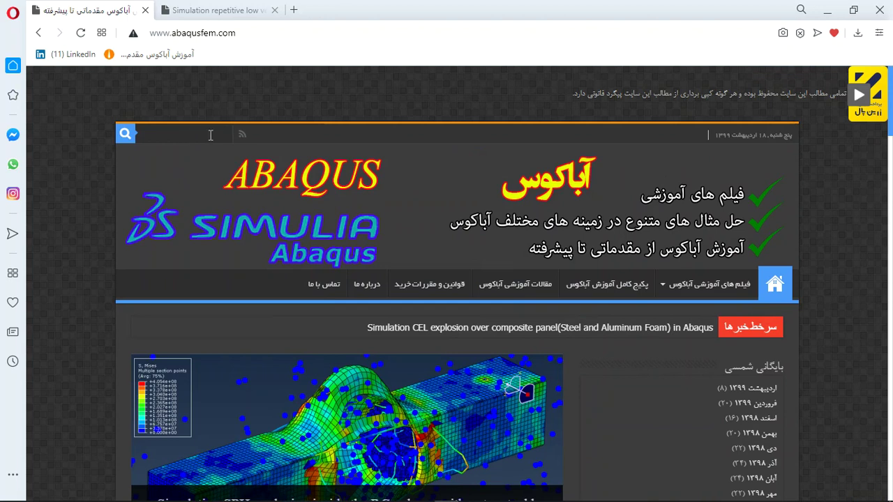
pyautogui.scroll(-4, 337, 325)
pyautogui.scroll(4, 279, 279)
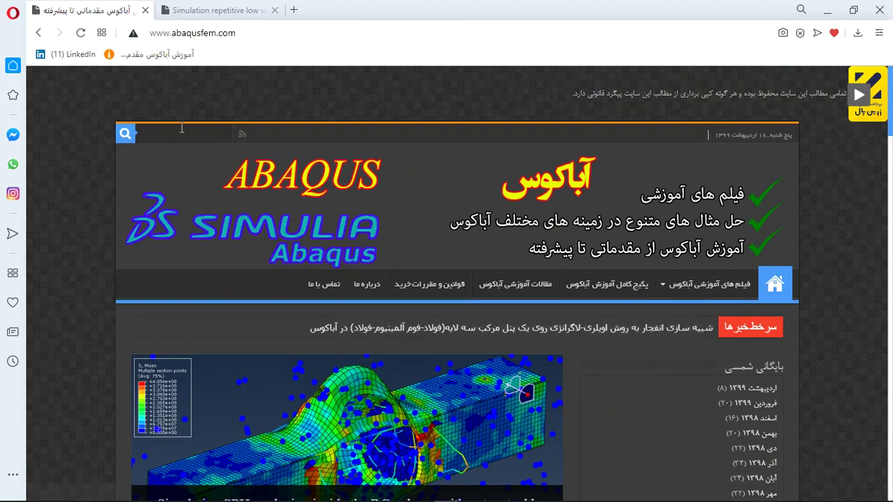
pyautogui.scroll(-5, 265, 196)
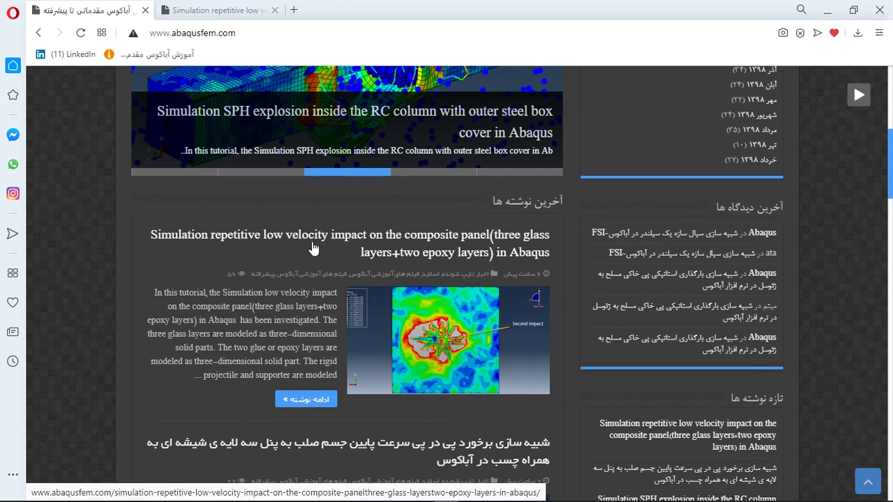
pyautogui.click(318, 236)
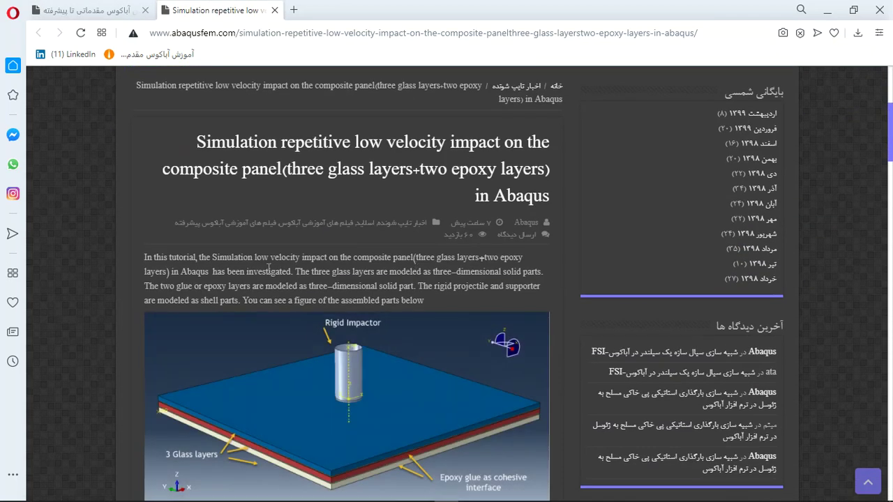
# Scroll past the article's impact and damage figures to the $32 purchase section
pyautogui.scroll(-2, 369, 290)
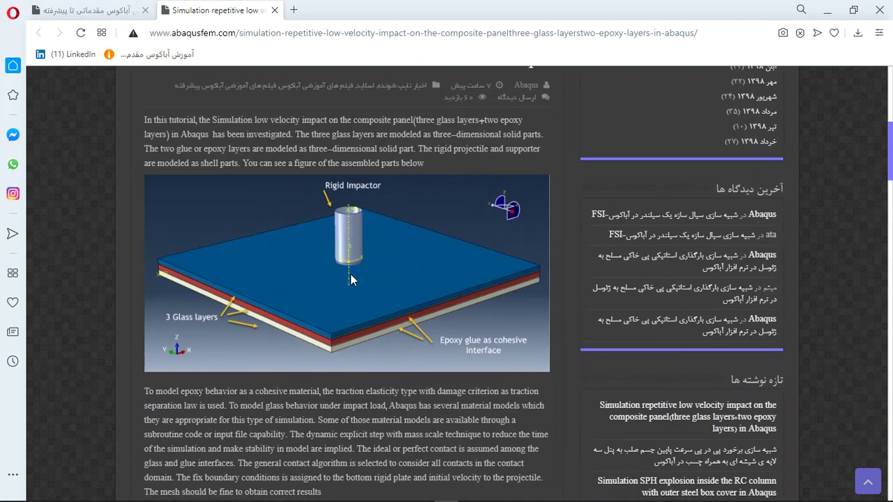
pyautogui.scroll(-3, 350, 279)
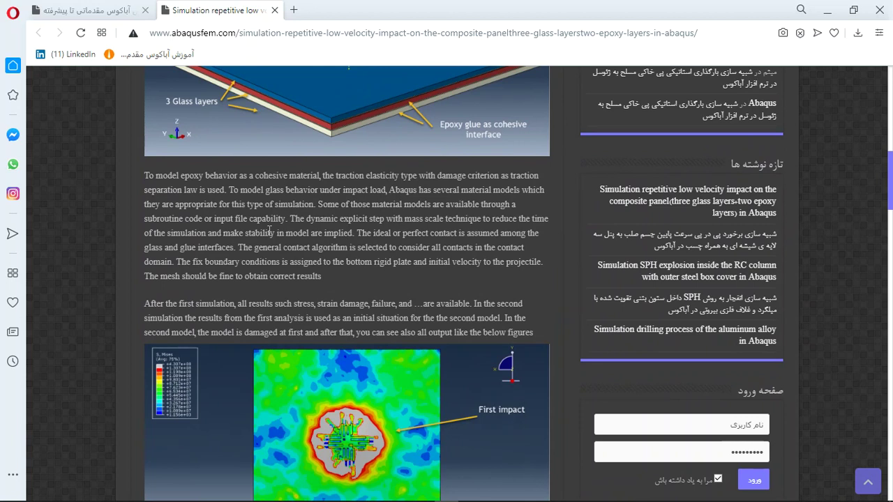
pyautogui.scroll(-1, 271, 233)
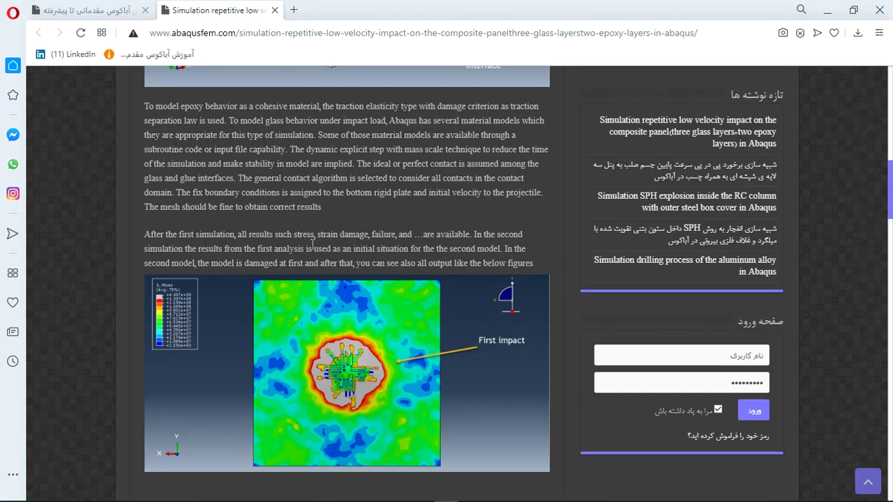
pyautogui.scroll(-2, 314, 245)
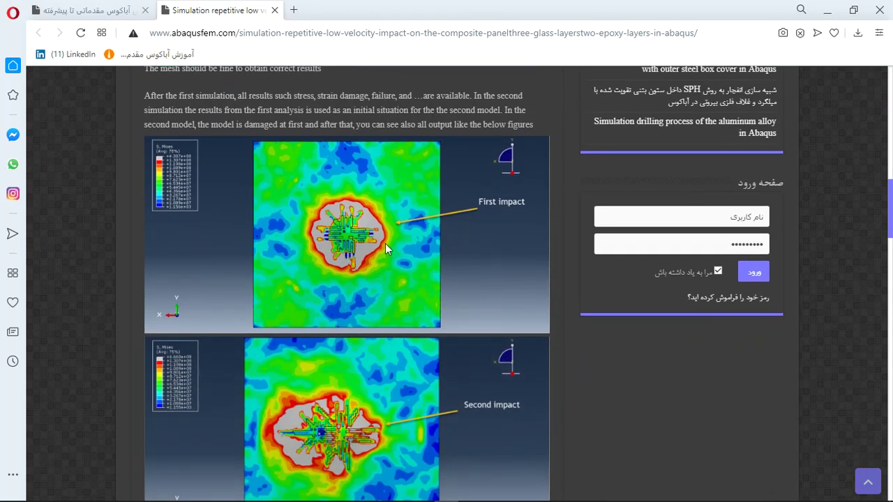
pyautogui.scroll(-2, 361, 284)
pyautogui.scroll(-3, 342, 293)
pyautogui.scroll(-2, 342, 293)
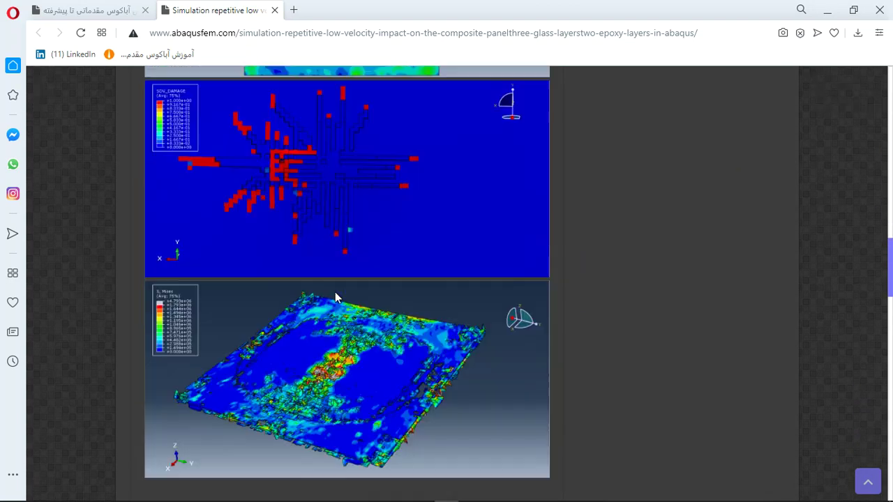
pyautogui.scroll(-1, 338, 292)
pyautogui.scroll(-3, 340, 279)
pyautogui.scroll(-2, 339, 272)
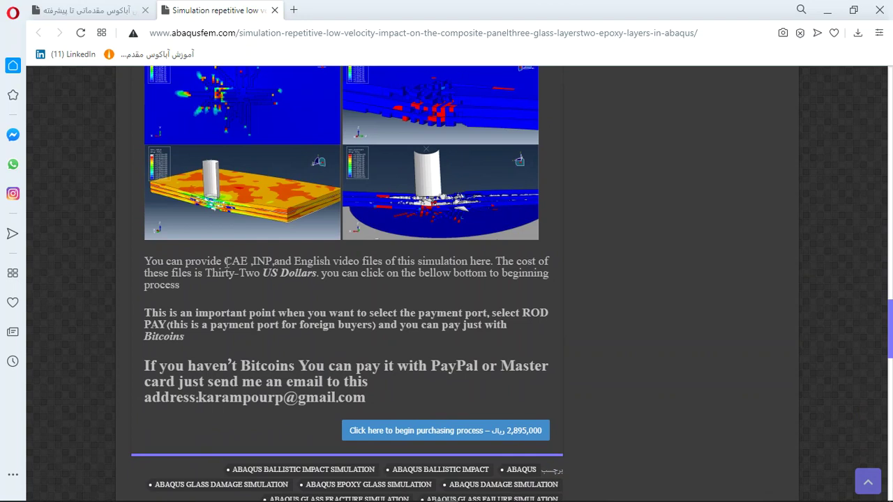
# Highlight the offered files, the Thirty-Two US Dollars price, PayPal and the contact email
pyautogui.moveTo(224, 261); pyautogui.dragTo(460, 260)
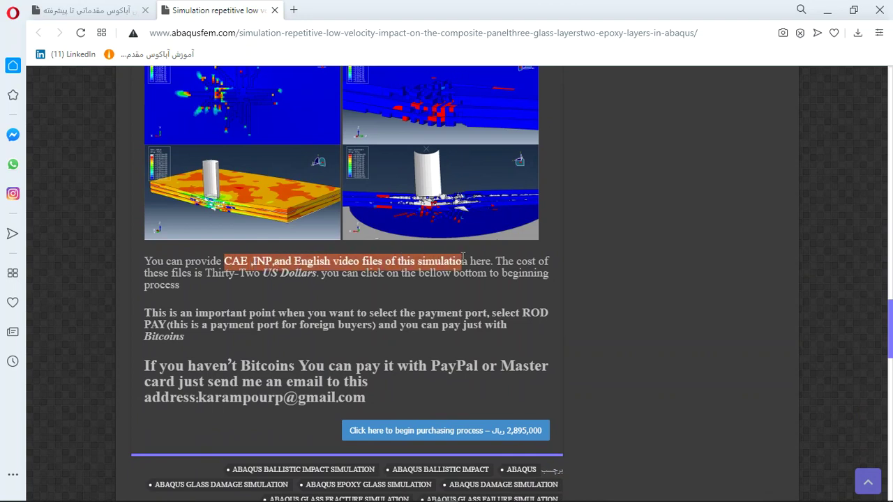
pyautogui.click(203, 272)
pyautogui.moveTo(203, 273); pyautogui.dragTo(316, 274)
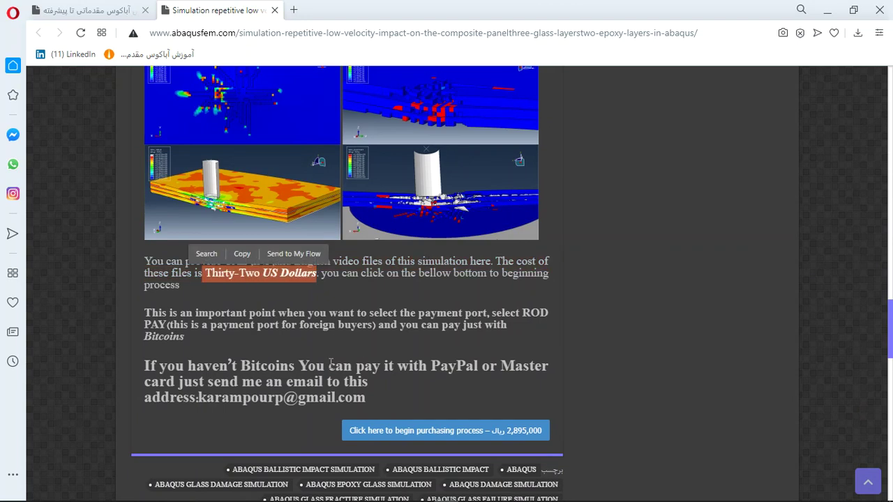
pyautogui.moveTo(431, 366); pyautogui.dragTo(481, 362)
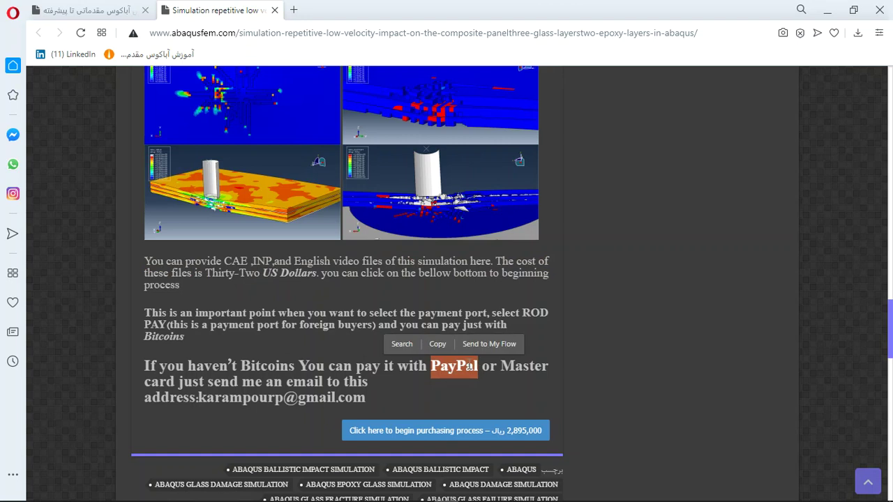
pyautogui.moveTo(366, 397); pyautogui.dragTo(198, 397)
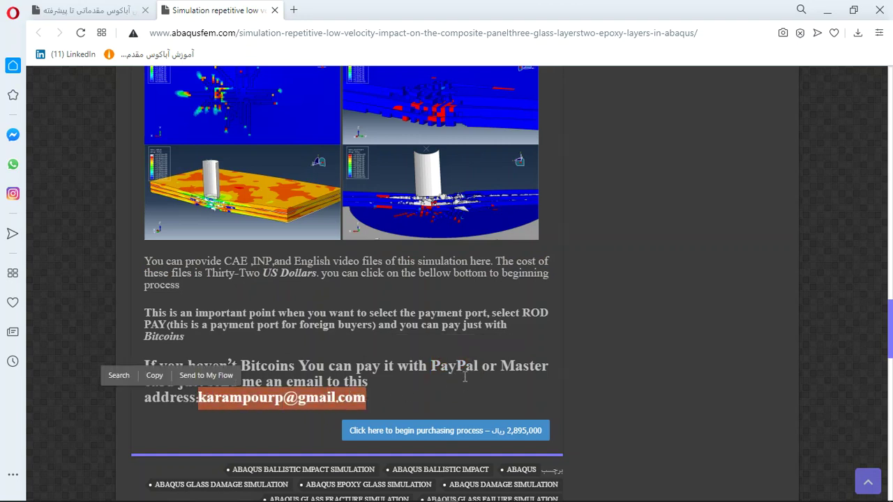
pyautogui.moveTo(433, 366); pyautogui.dragTo(482, 361)
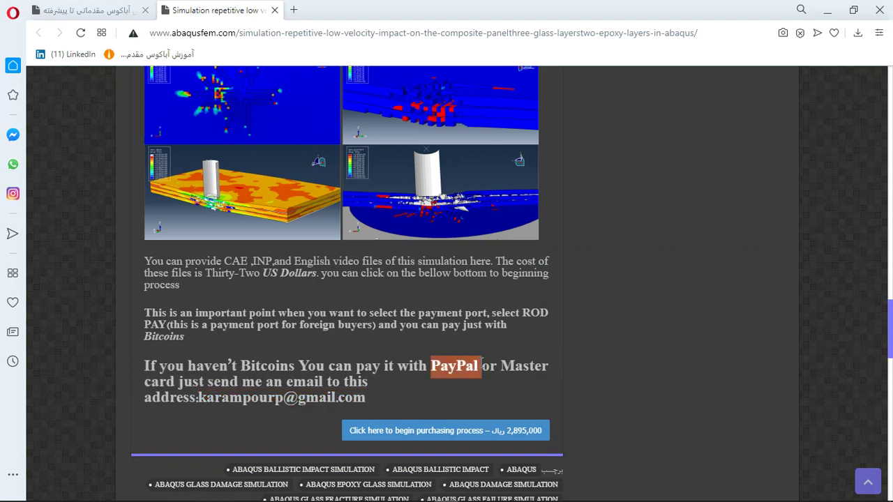